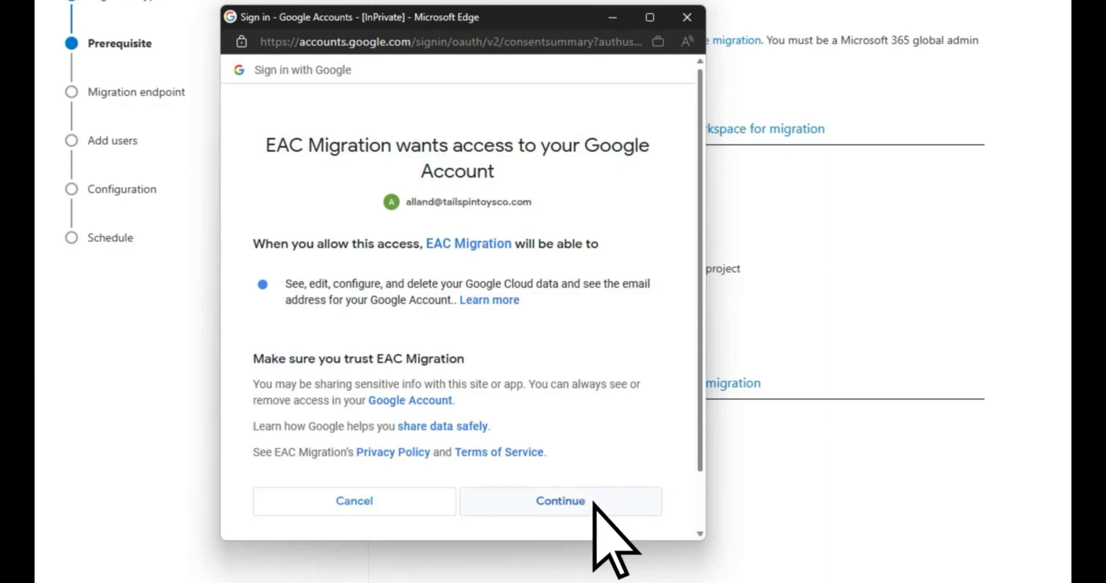
Step: Grant EAC Migration access to the Google account and open the page for adding API access scopes
left_click(594, 505)
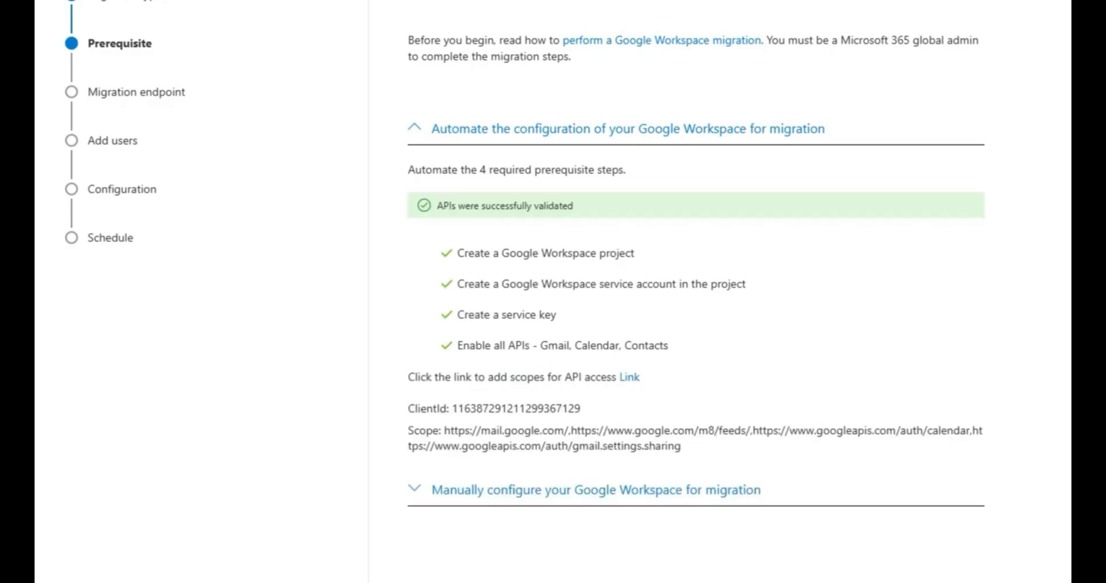
left_click(632, 382)
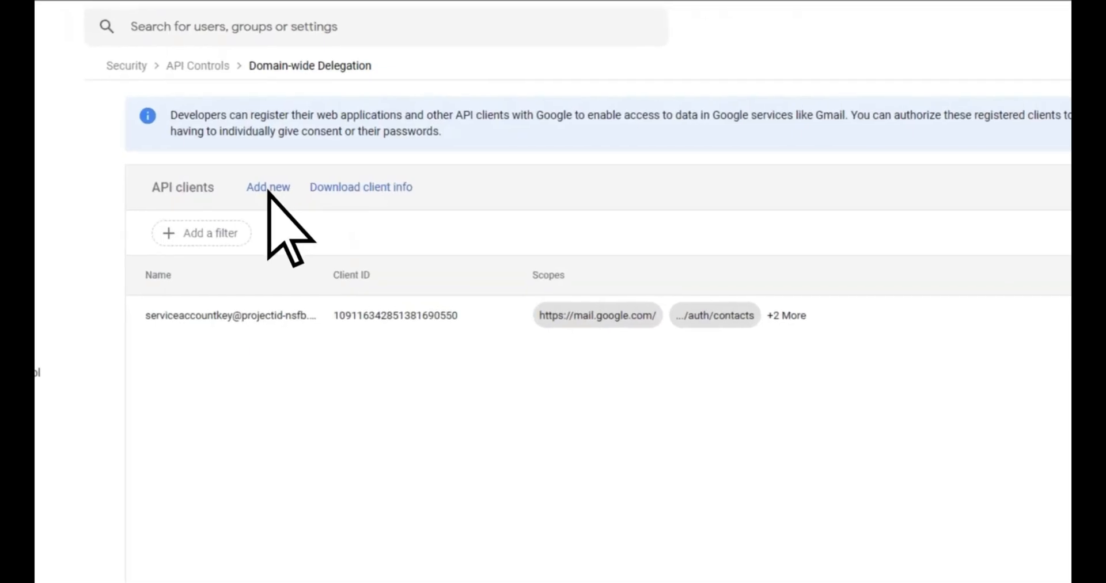
Step: Add a new API client for domain-wide delegation with the copied client ID and OAuth scopes, and authorize it
left_click(269, 189)
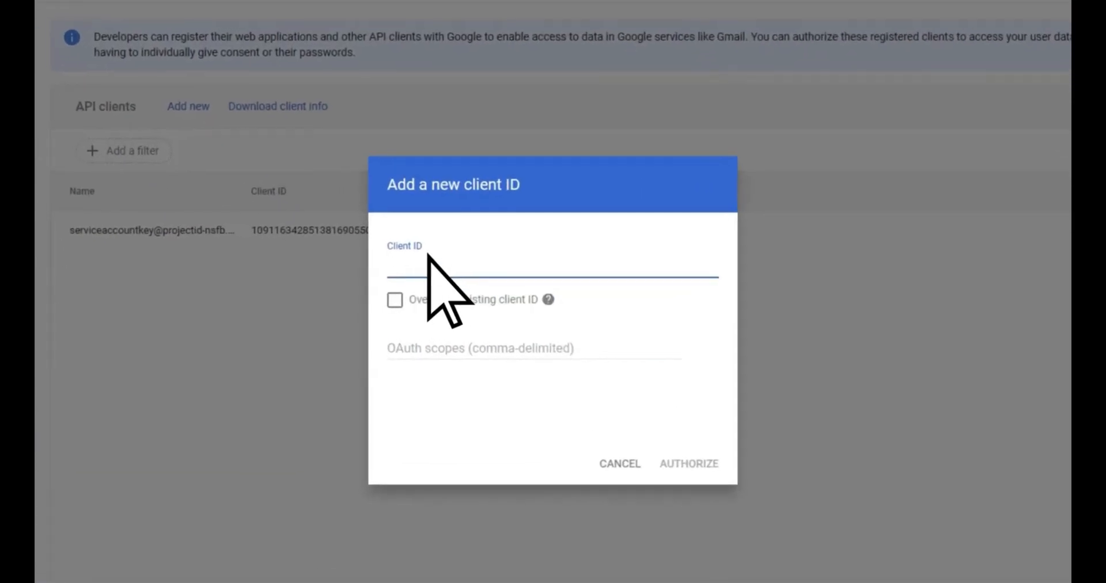
right_click(456, 262)
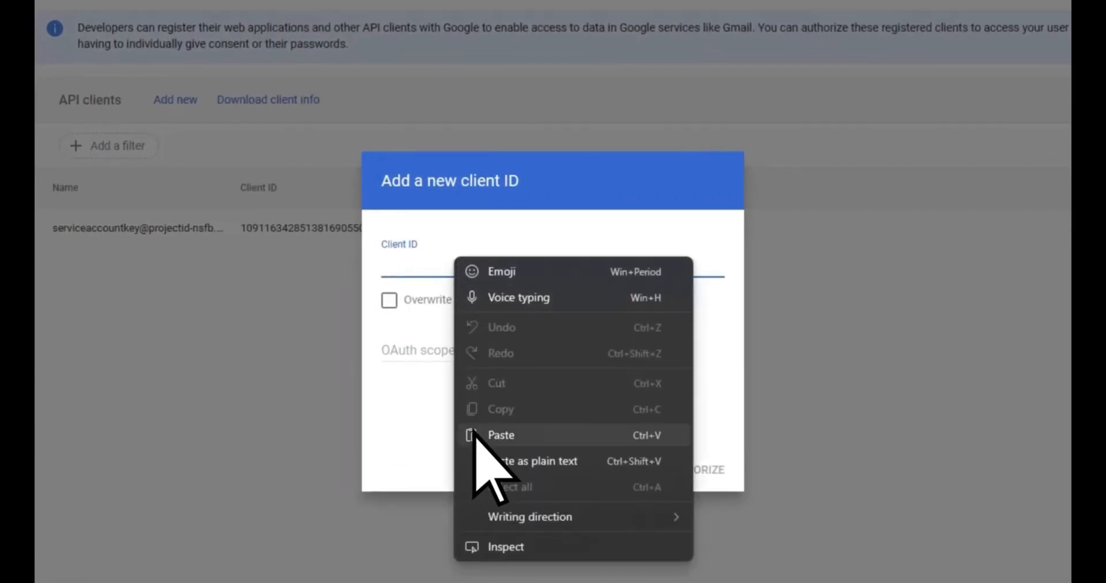
left_click(500, 435)
right_click(548, 353)
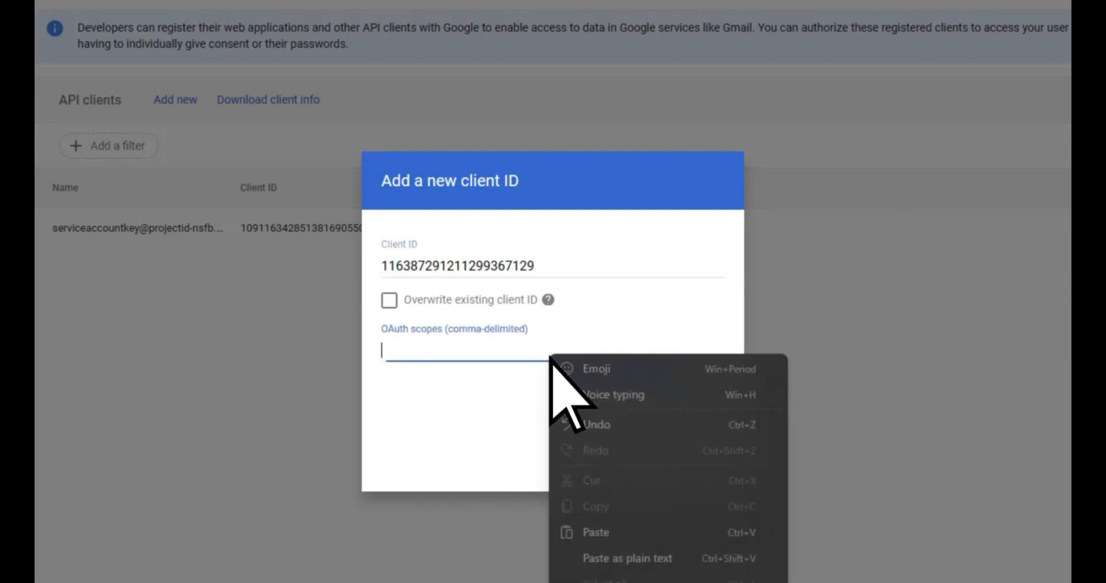
left_click(596, 532)
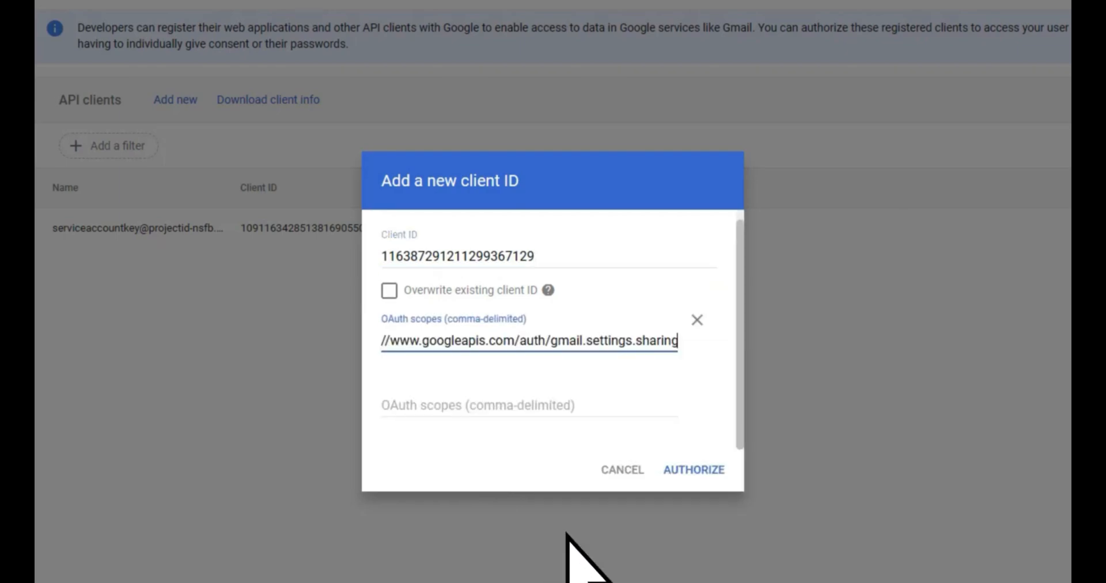
left_click(689, 474)
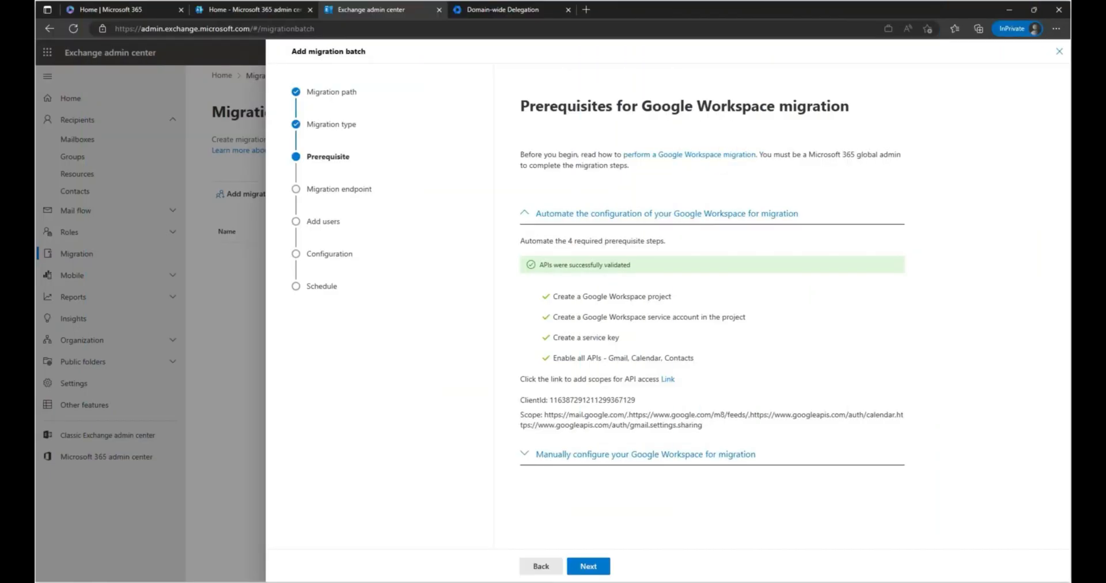
Step: Continue past the prerequisites and create a new migration endpoint named GoogleMigrationEP with the default concurrency limits
left_click(599, 567)
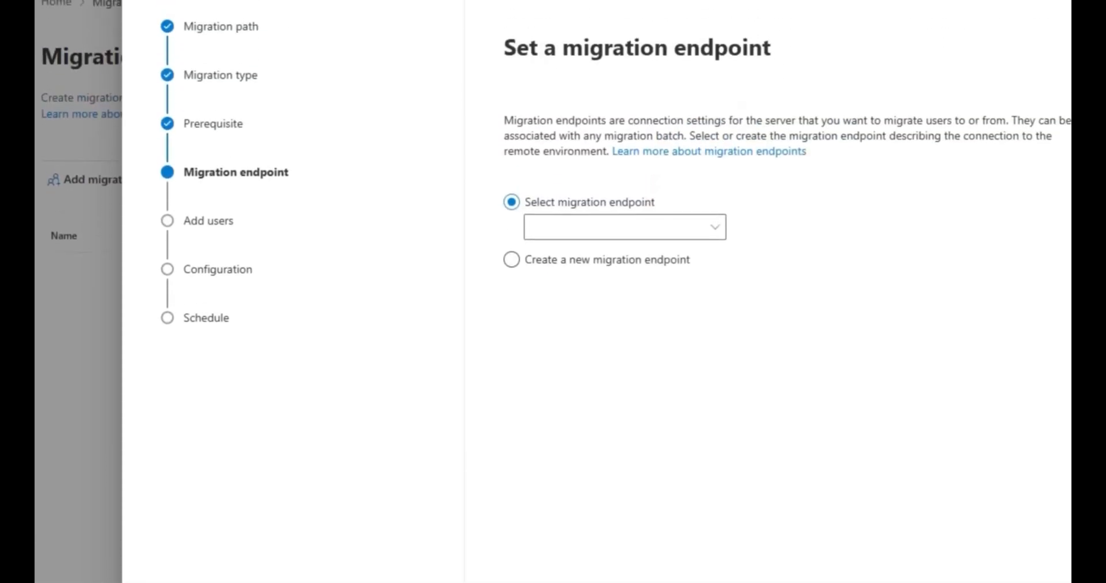
left_click(511, 260)
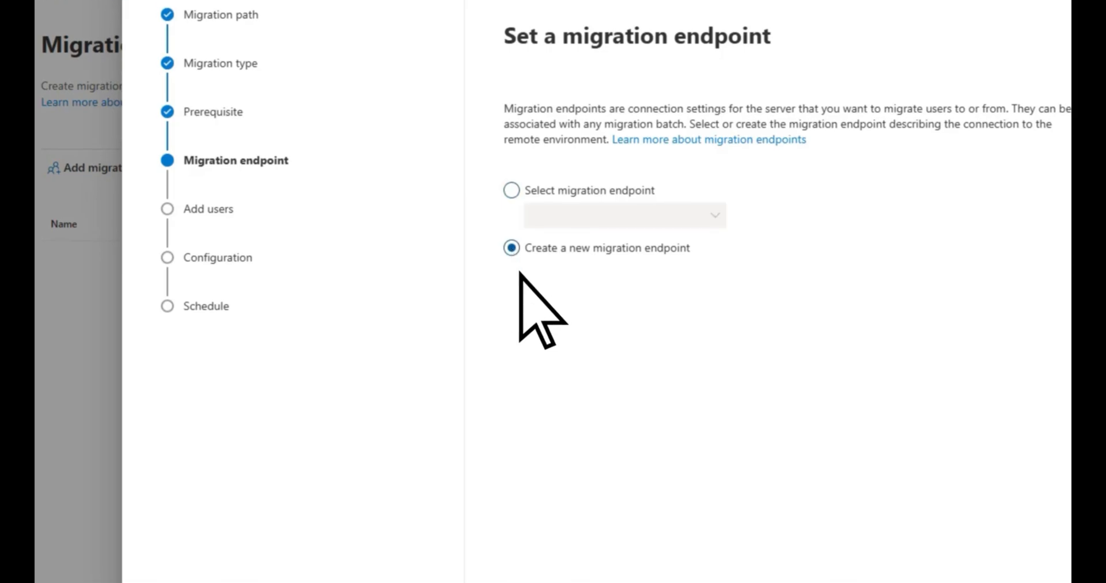
left_click(585, 510)
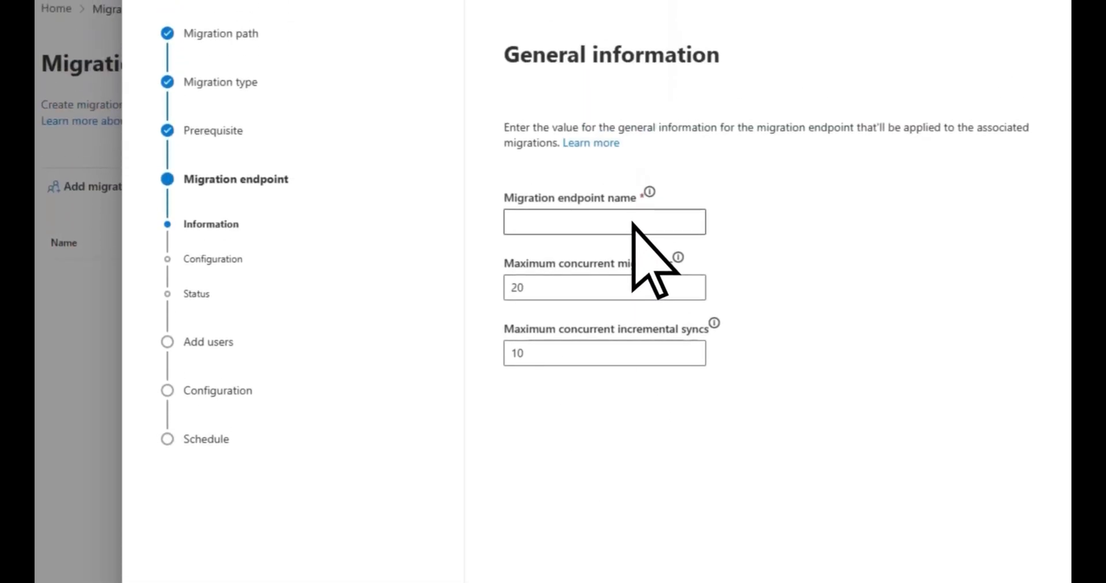
left_click(632, 222)
type("GoogleMigrationEP")
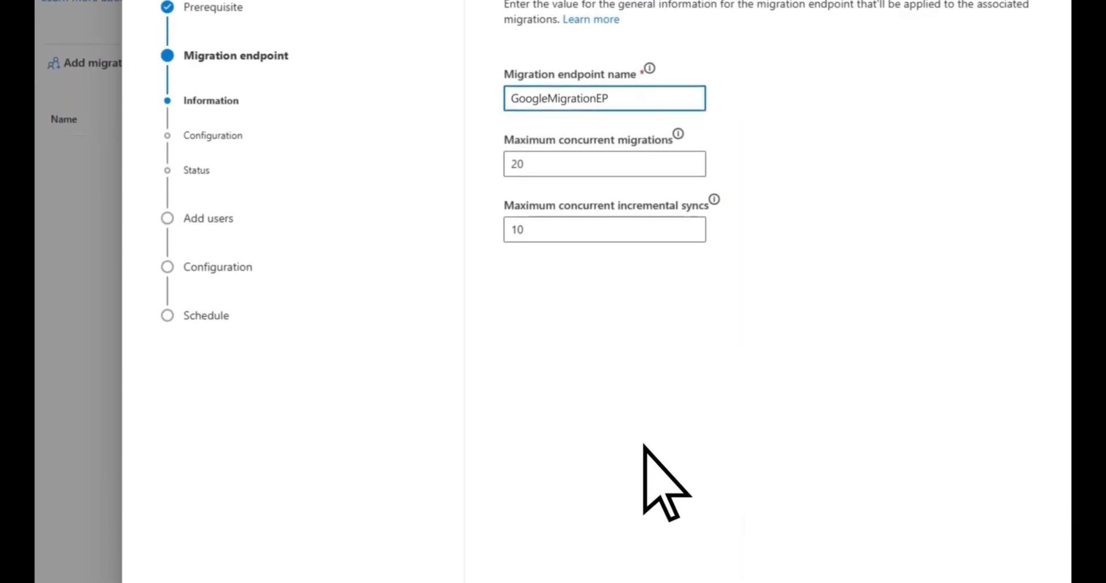
left_click(628, 498)
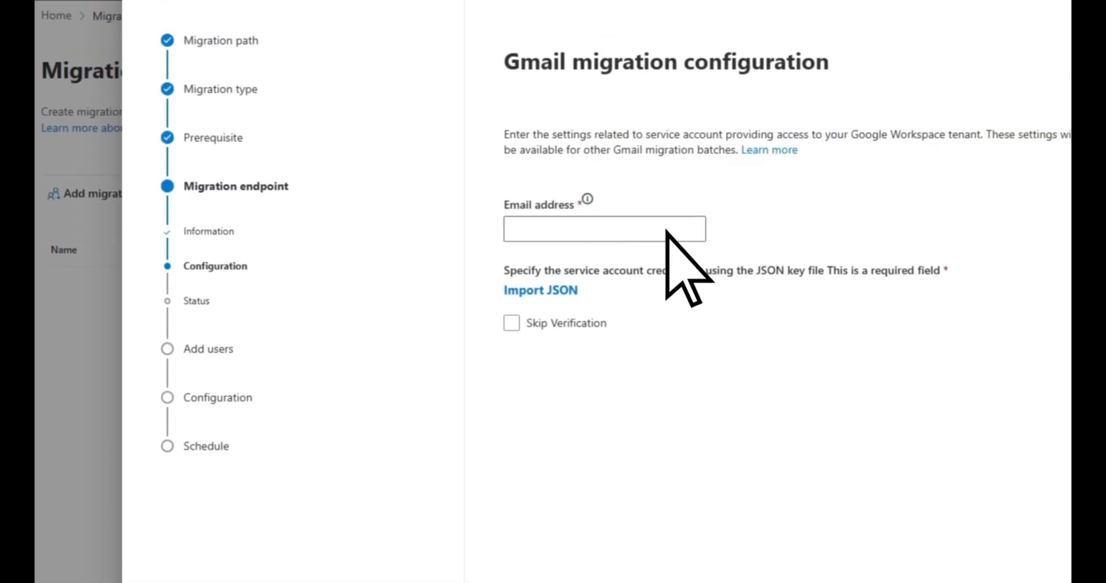
Step: Configure the endpoint with the Gmail account's email address and the projectid-pncz.json key file, and continue to adding users
left_click(667, 230)
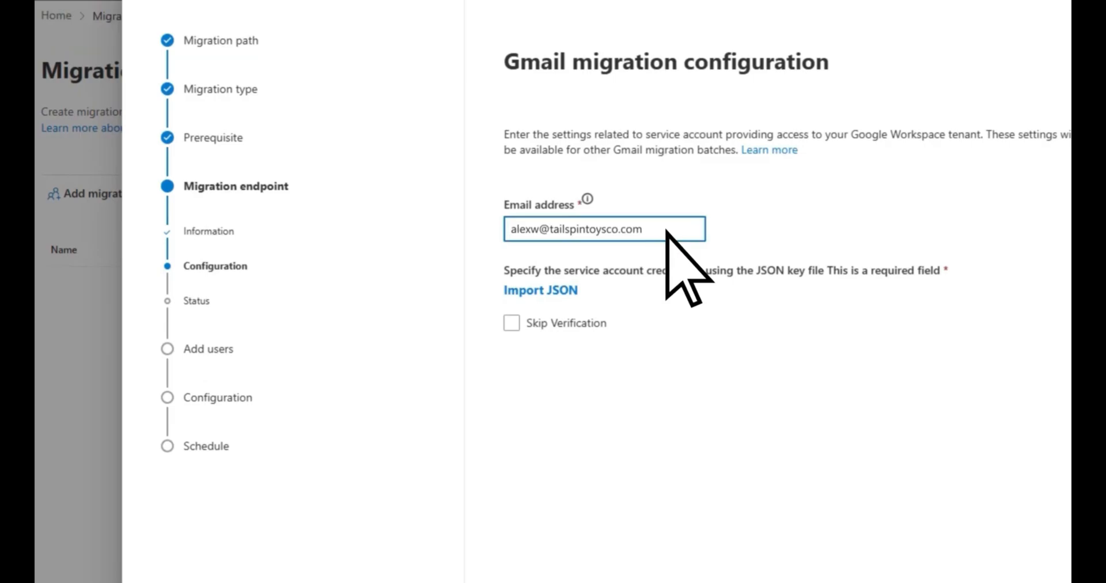
left_click(545, 290)
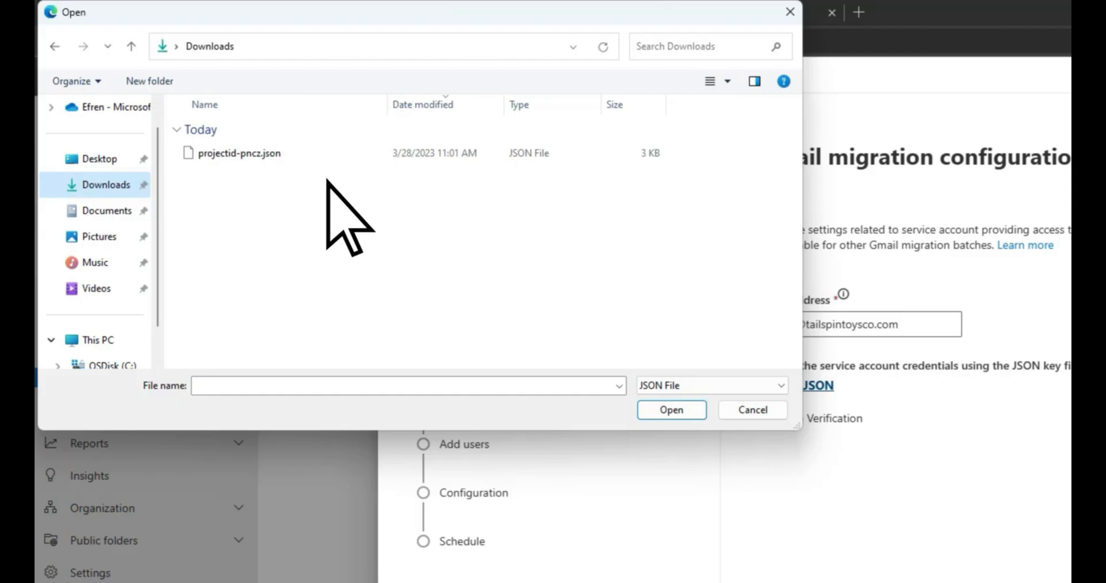
left_click(303, 154)
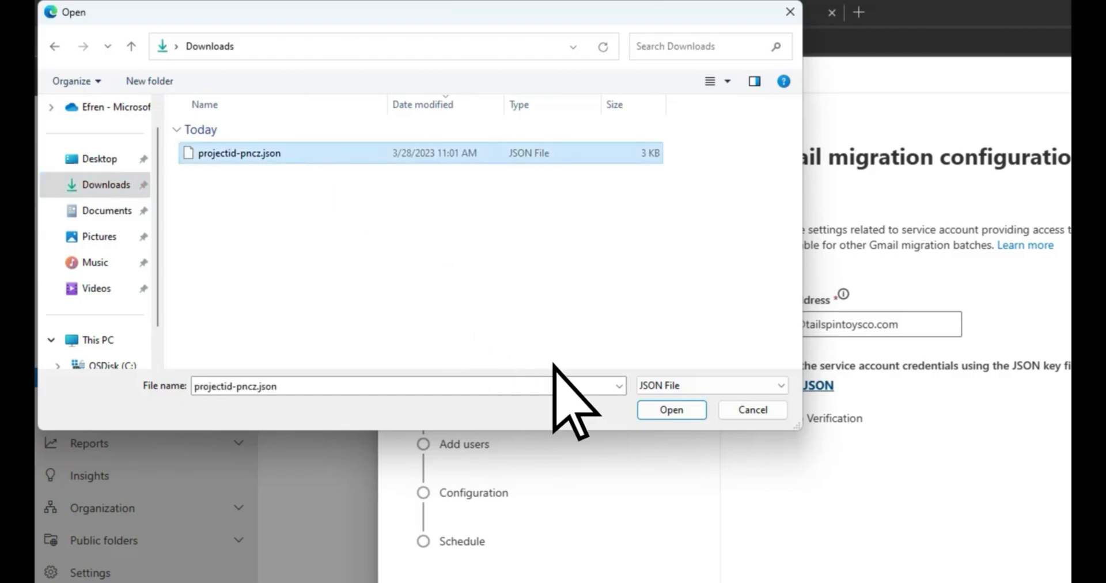
left_click(651, 410)
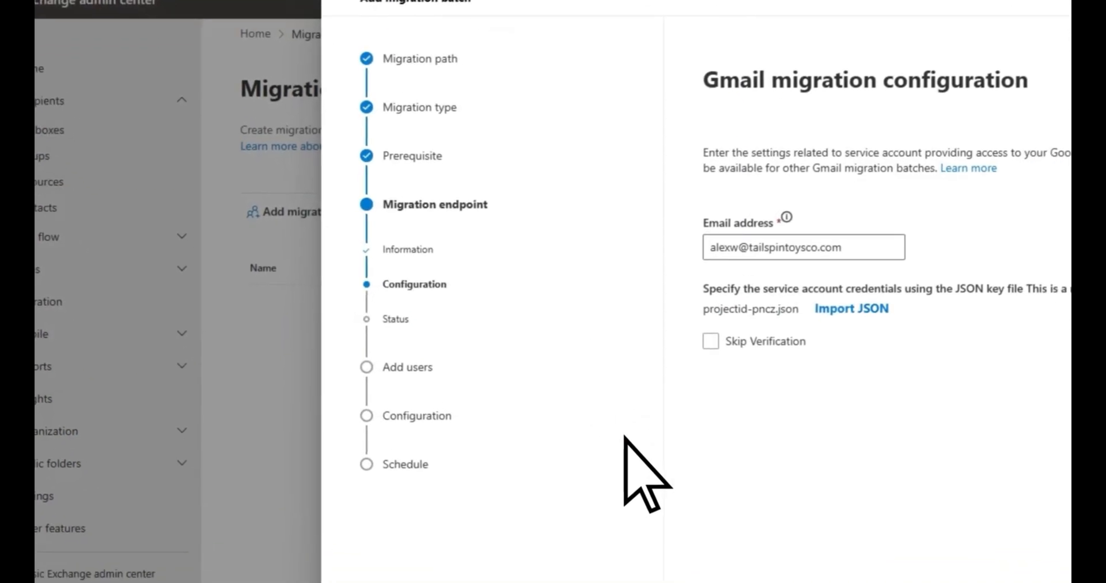
left_click(588, 500)
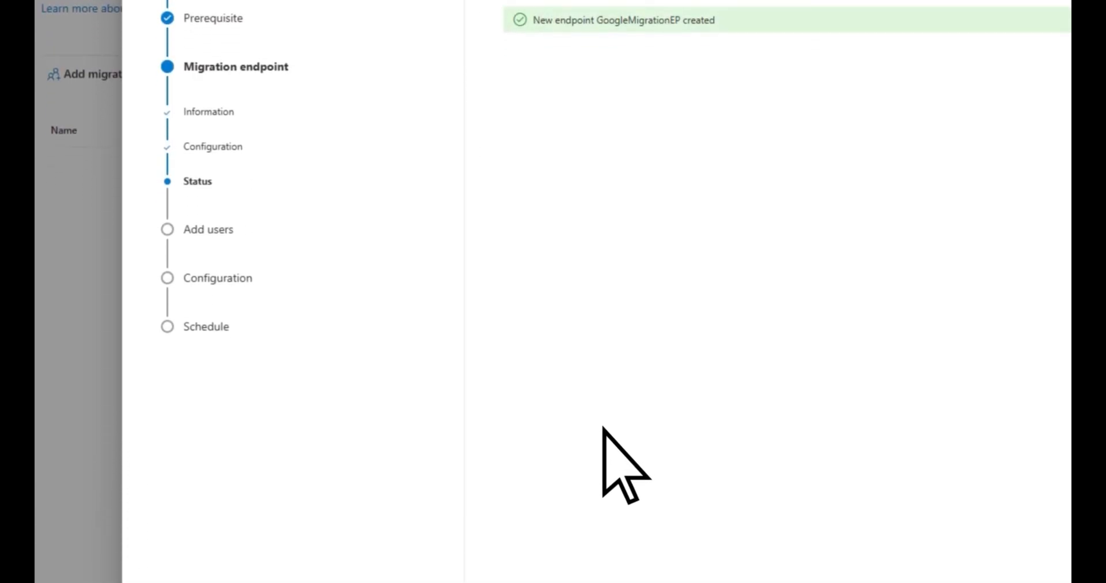
left_click(590, 501)
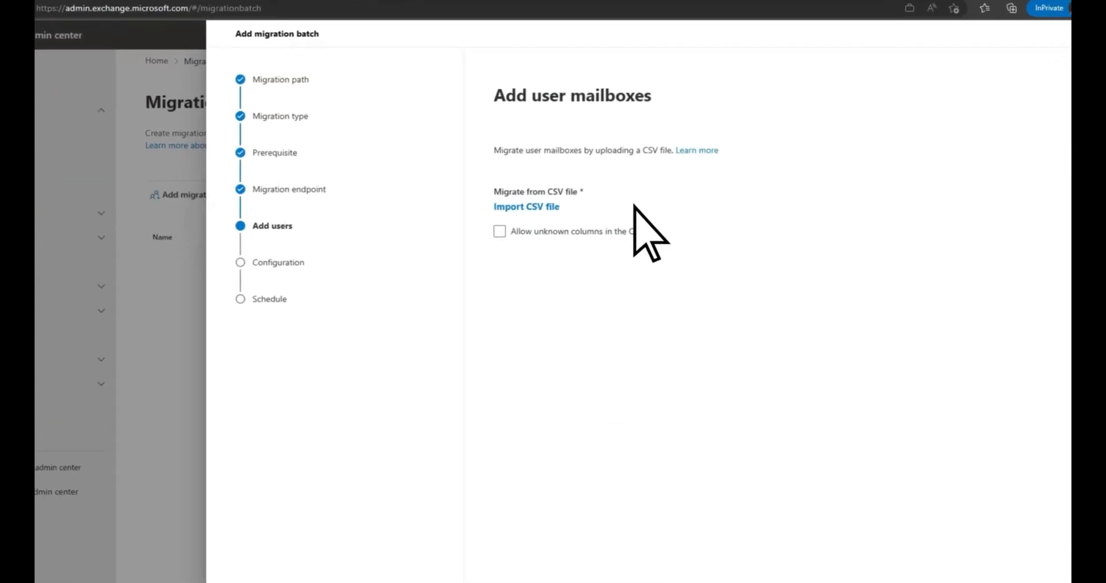
Step: Import the MailUsers CSV file as the list of user mailboxes to migrate and continue to the batch configuration
left_click(460, 215)
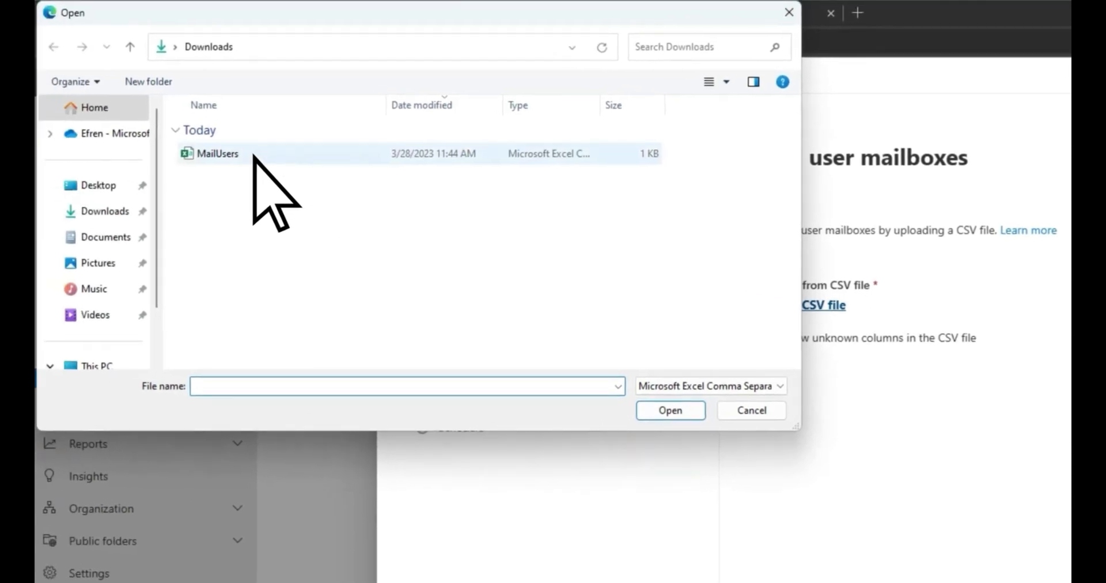
double_click(254, 157)
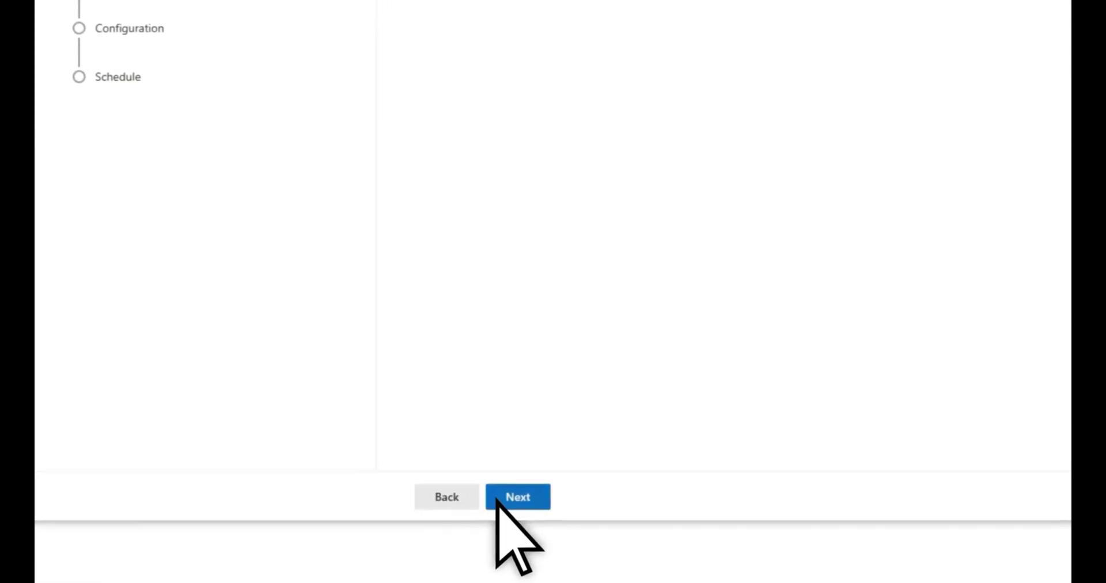
left_click(496, 500)
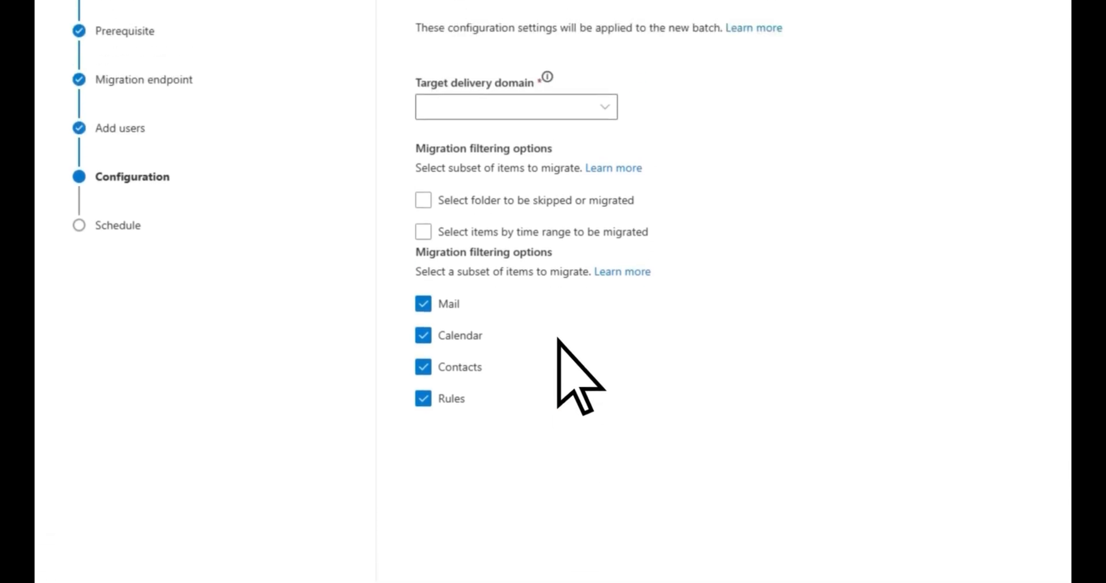
Step: Set the target delivery domain to m365mail.tailspintoysco.com and save the batch with automatic start, manual completion and the UTC time zone
left_click(552, 220)
type("m365mail.tailspintoysco.com")
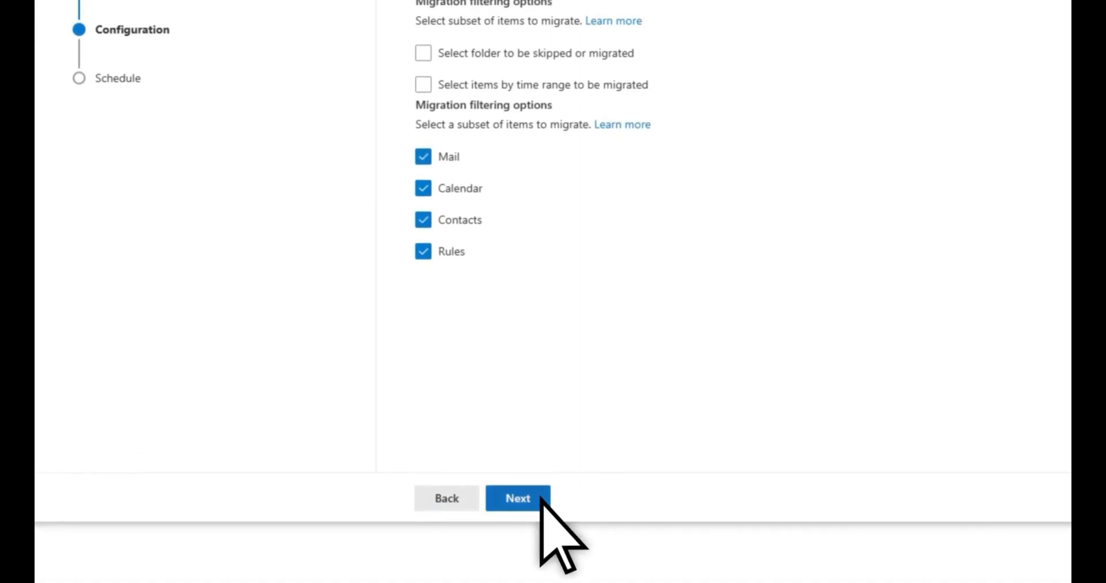
left_click(544, 496)
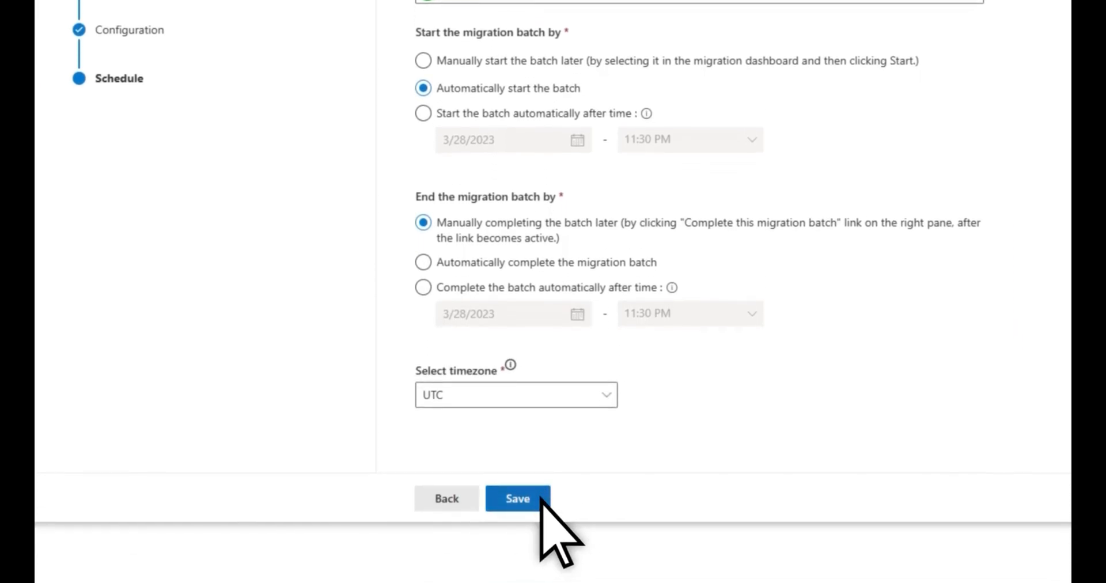
left_click(536, 550)
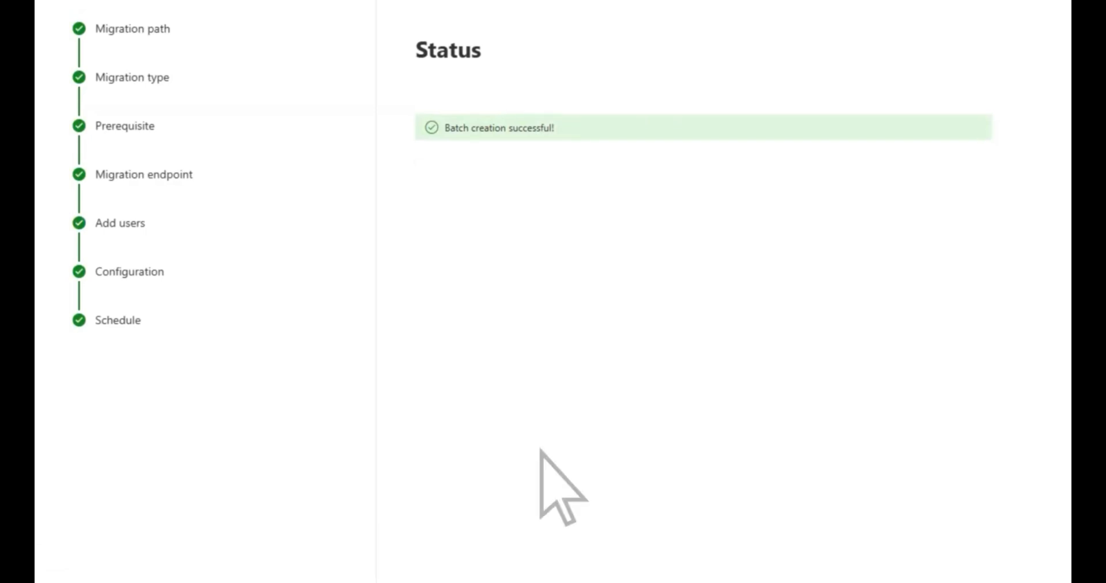
left_click(468, 499)
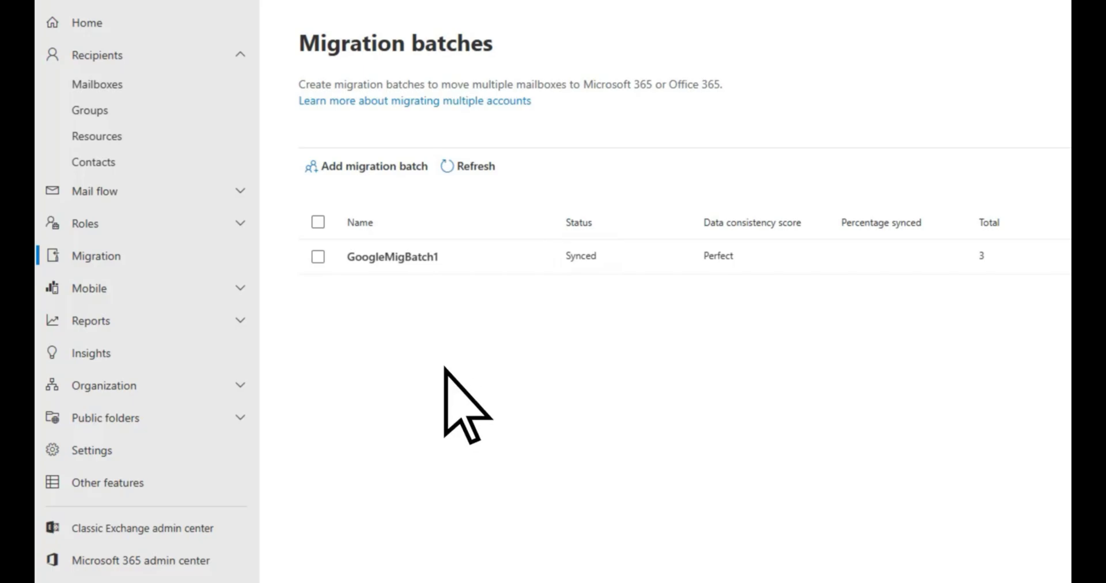
Step: Start completing the GoogleMigBatch1 migration batch
left_click(318, 257)
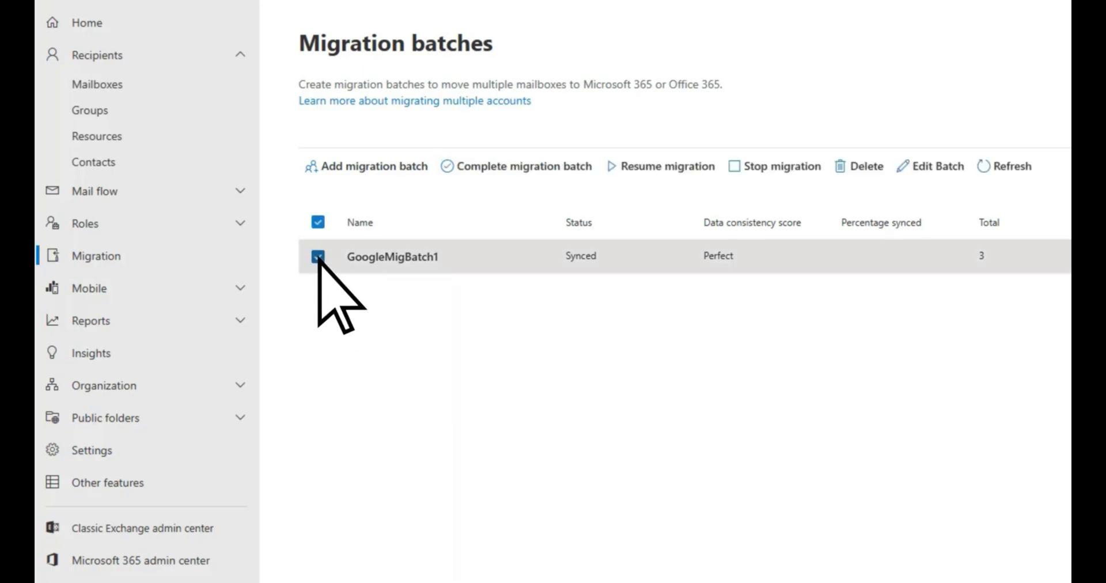
left_click(447, 167)
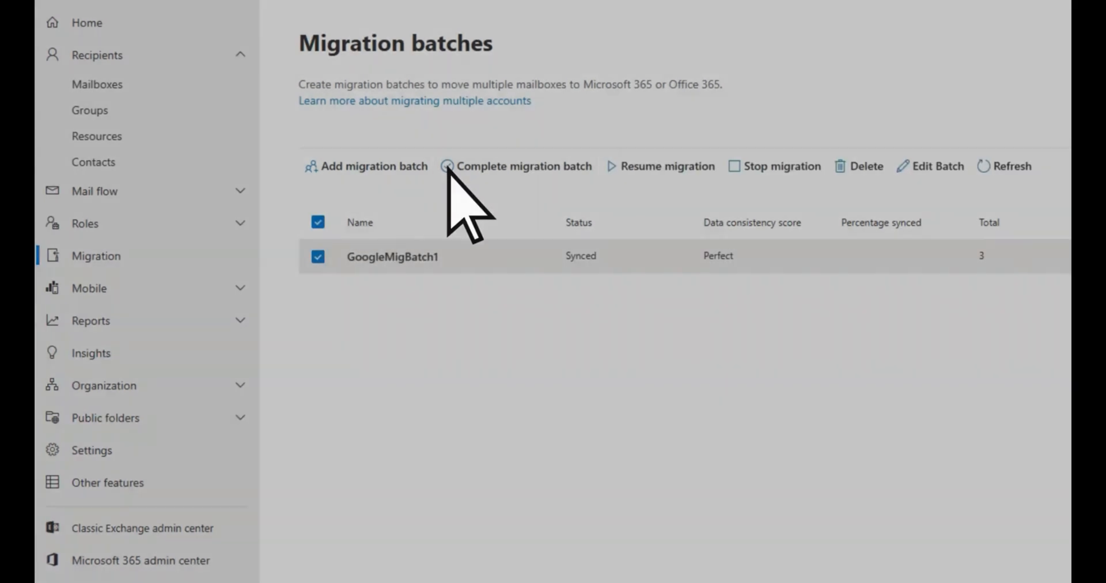